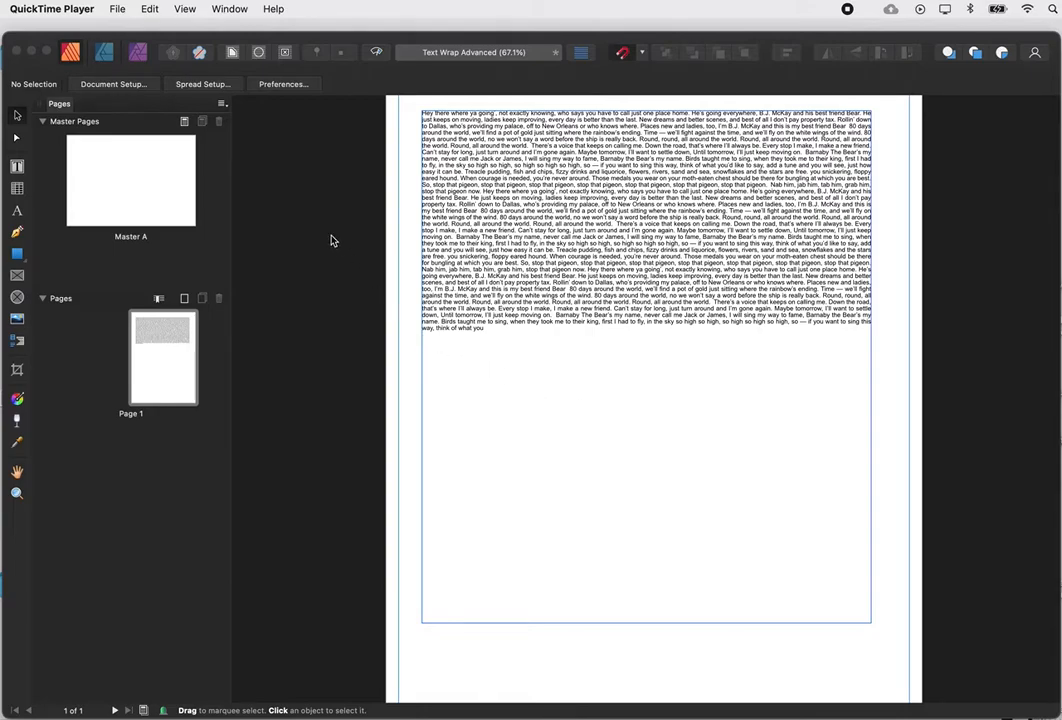
# Place aa1.jpg with File > Place, dragging it out below the body text.
pyautogui.click(301, 206)
pyautogui.click(117, 9)
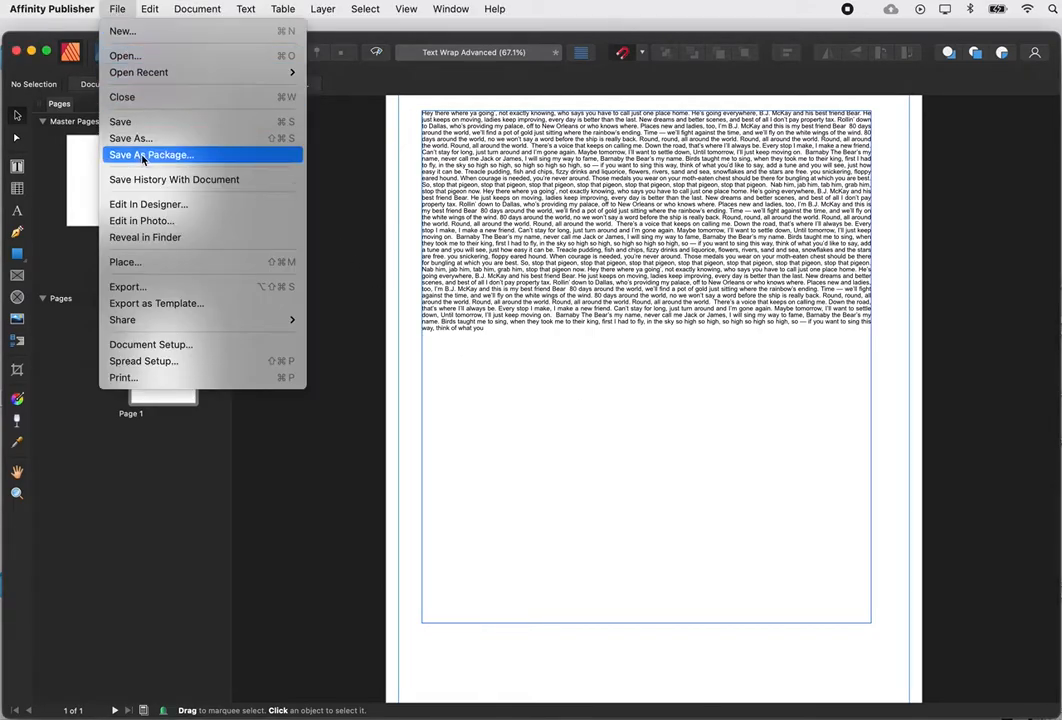
pyautogui.click(126, 261)
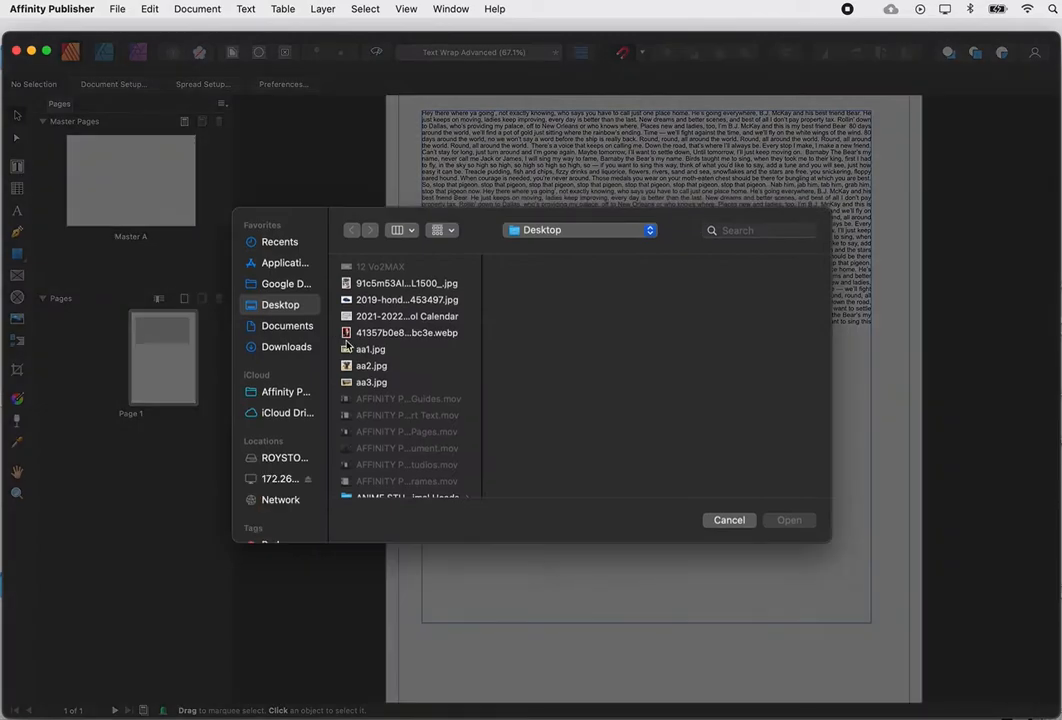
pyautogui.click(371, 349)
pyautogui.click(786, 520)
pyautogui.moveTo(520, 353); pyautogui.dragTo(758, 502)
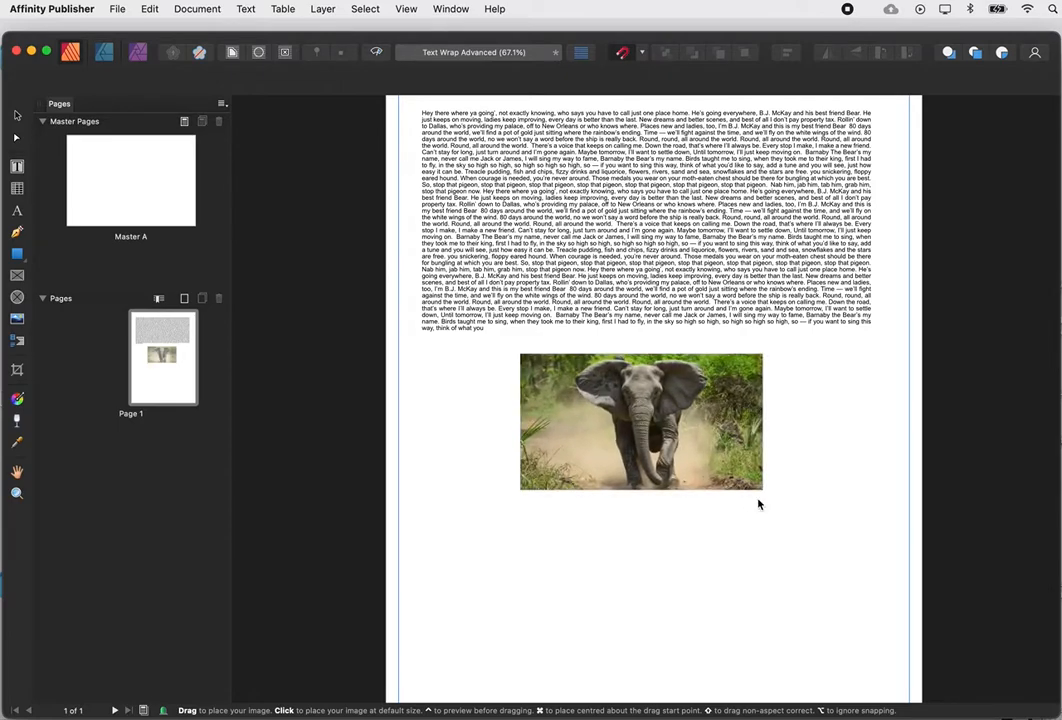
# Move the elephant photo up so it sits over the body text.
pyautogui.click(899, 324)
pyautogui.click(680, 425)
pyautogui.moveTo(680, 425); pyautogui.dragTo(648, 298)
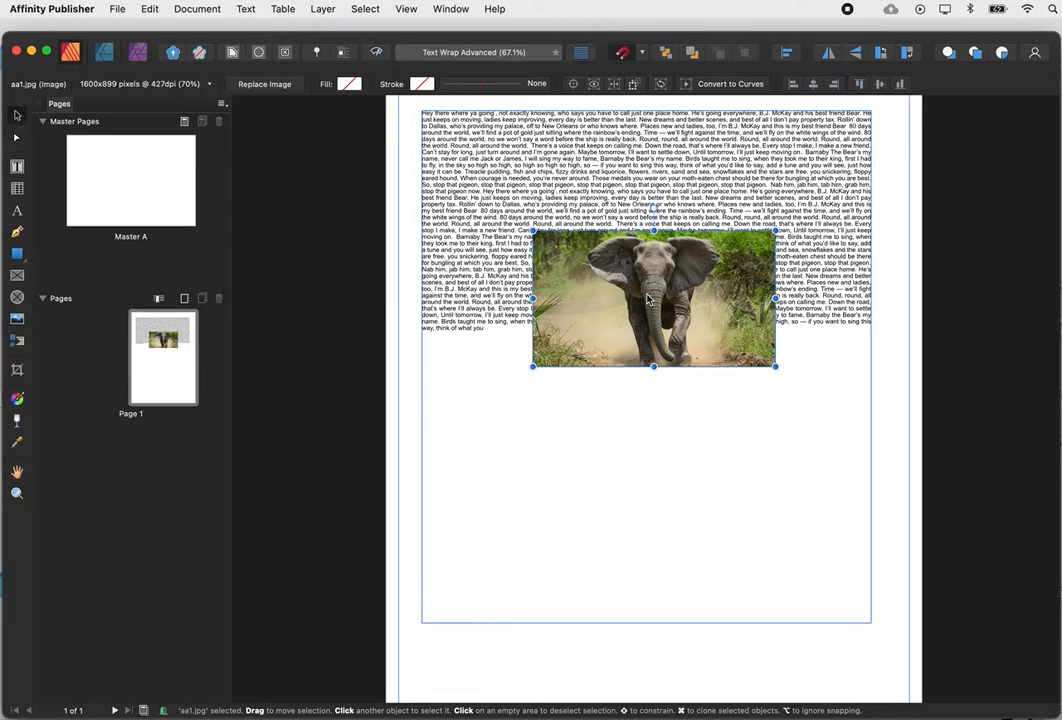
# Nudge the elephant photo slightly left and up into the middle of the text.
pyautogui.moveTo(643, 298)
pyautogui.mouseDown()
pyautogui.moveTo(597, 293)
pyautogui.moveTo(602, 253)
pyautogui.moveTo(632, 295)
pyautogui.mouseUp()
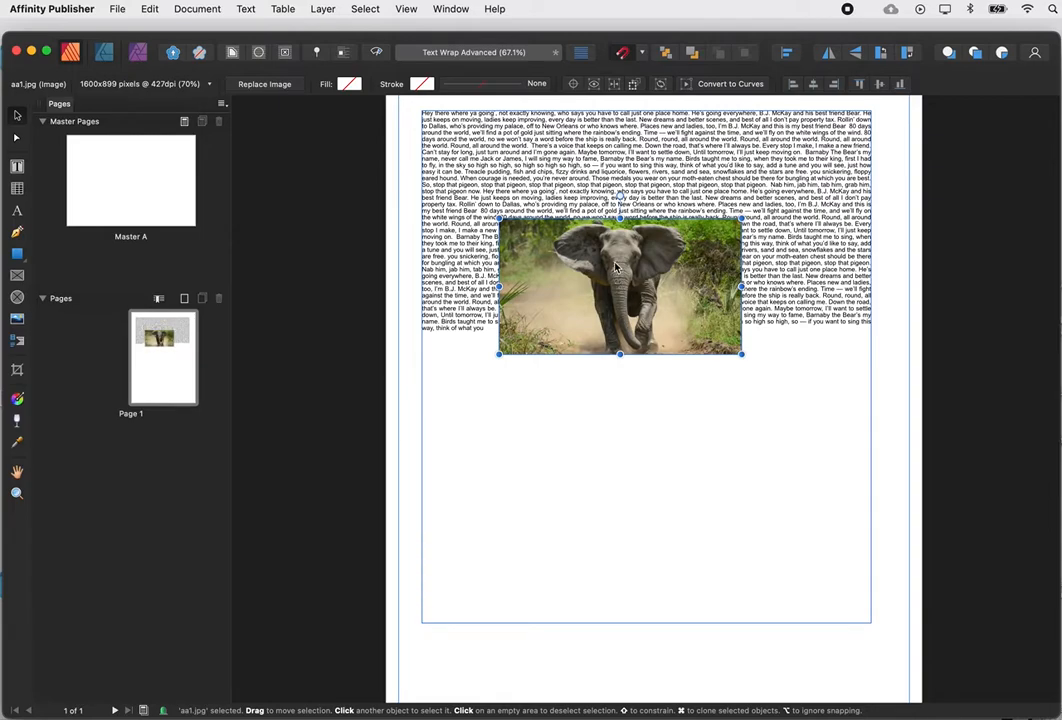
# Set the elephant photo's text wrap to Tight and test it by moving the photo.
pyautogui.click(232, 55)
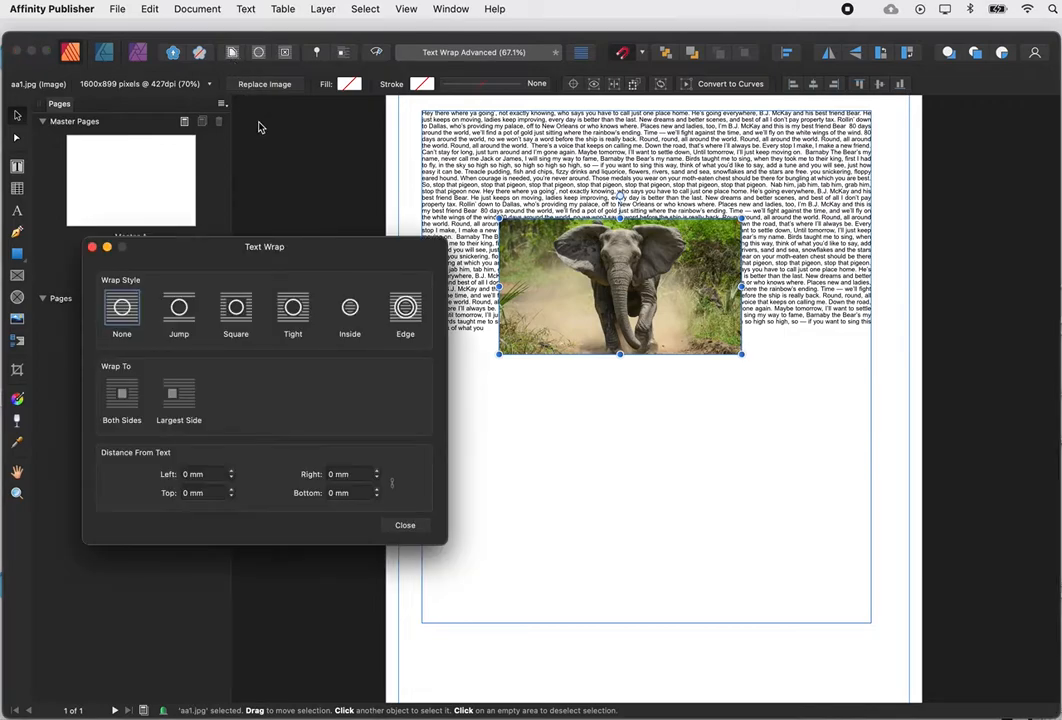
pyautogui.moveTo(288, 257); pyautogui.dragTo(268, 209)
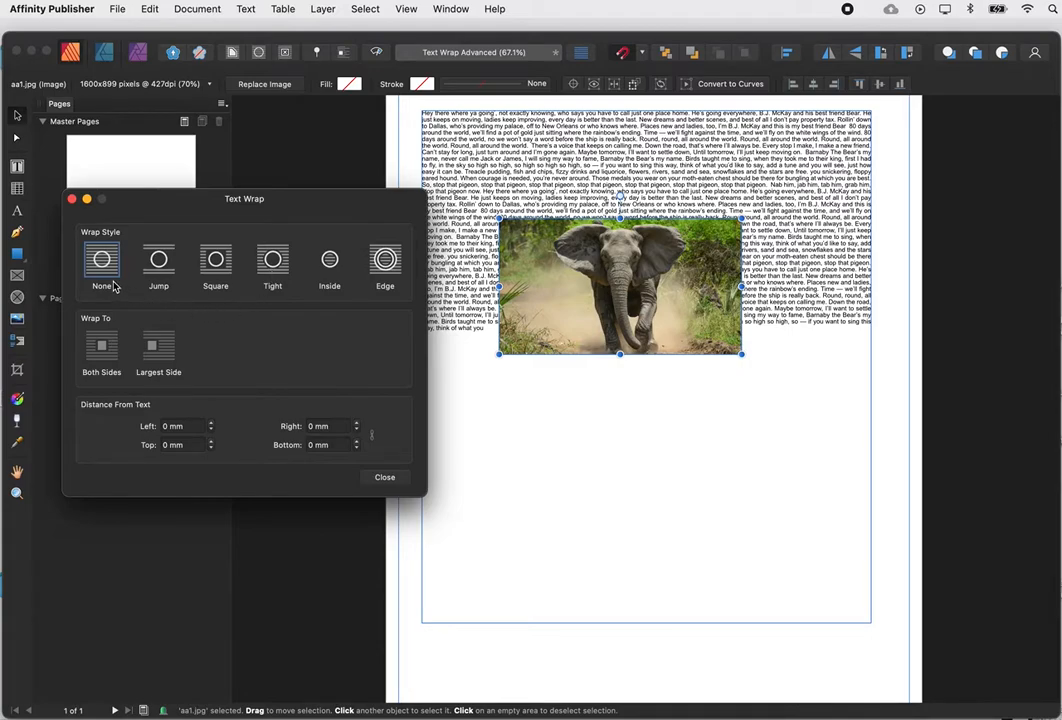
pyautogui.click(273, 261)
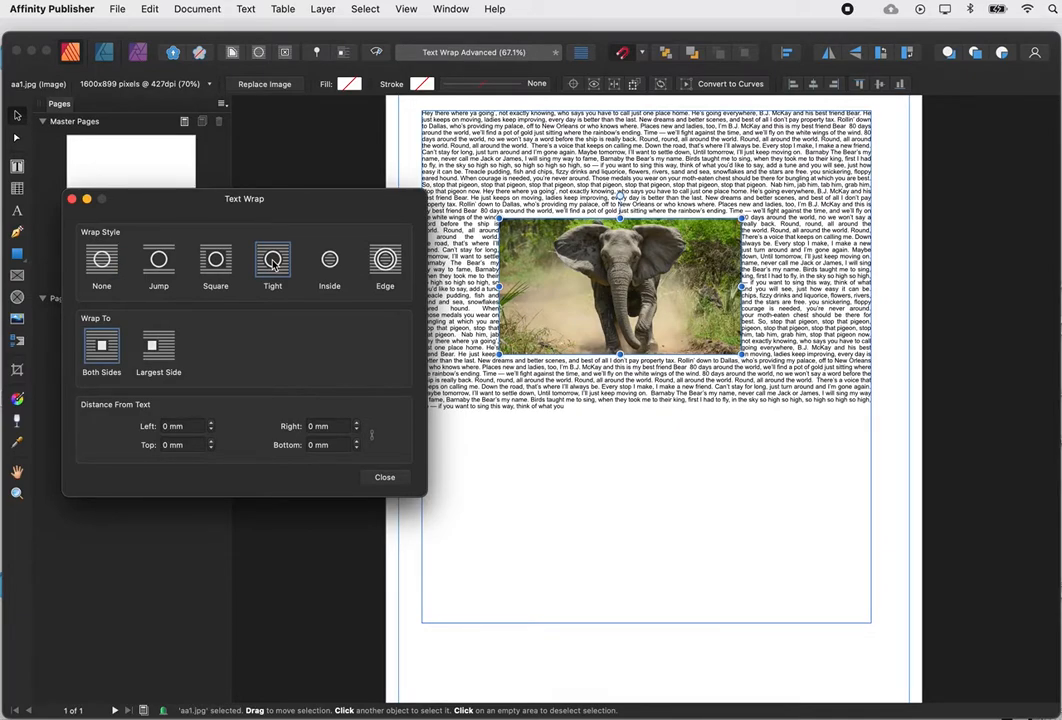
pyautogui.moveTo(507, 242); pyautogui.dragTo(593, 259)
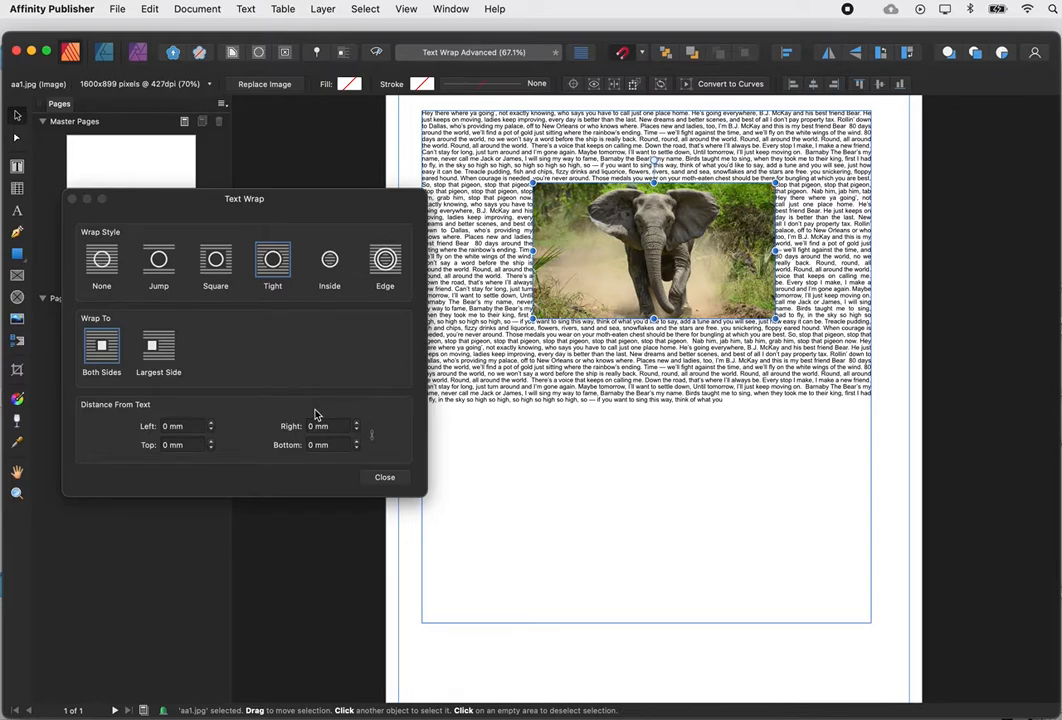
# Set the wrap distances to 3 mm left and right, 1 mm top and bottom.
pyautogui.click(211, 425)
pyautogui.click(211, 425)
pyautogui.click(211, 425)
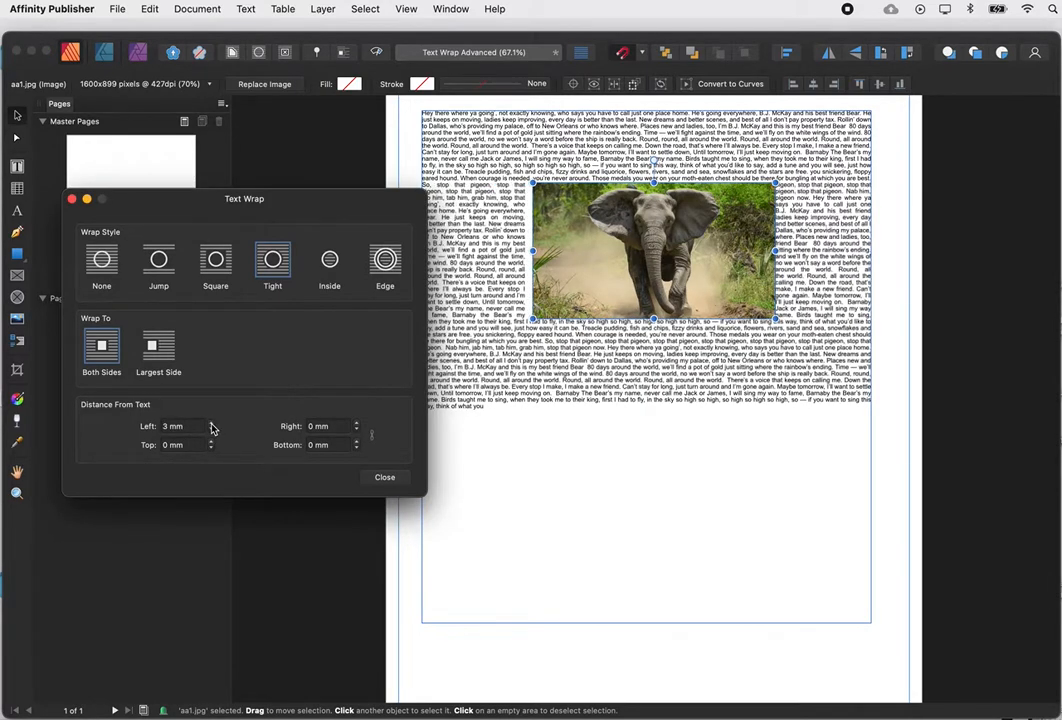
pyautogui.click(356, 425)
pyautogui.click(356, 425)
pyautogui.click(356, 425)
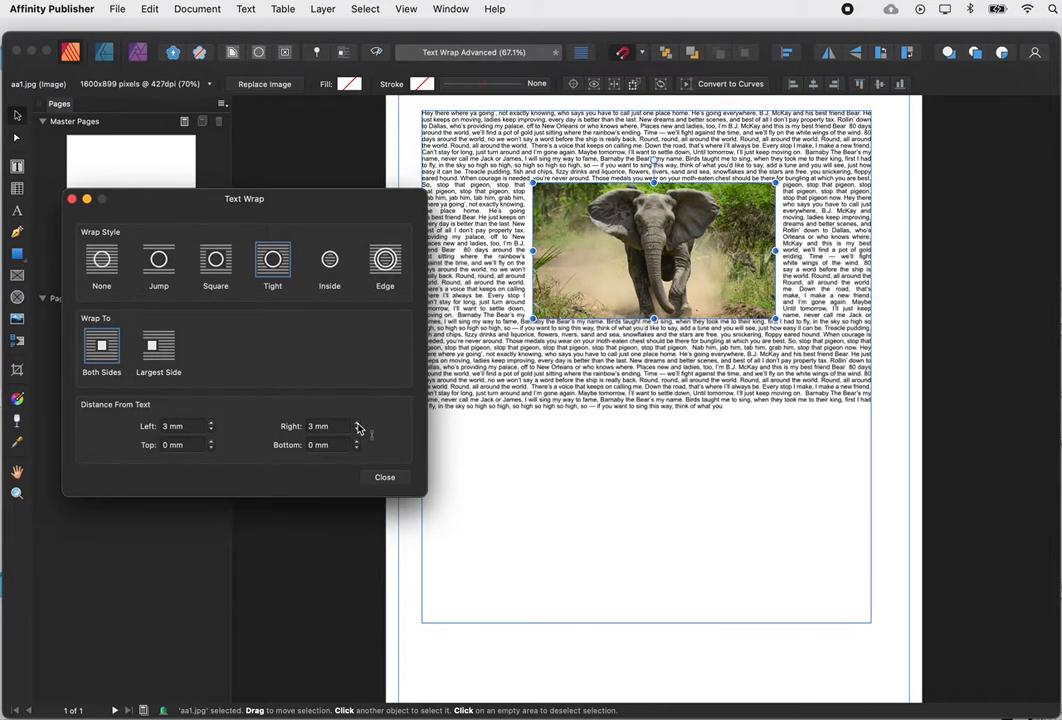
pyautogui.click(211, 442)
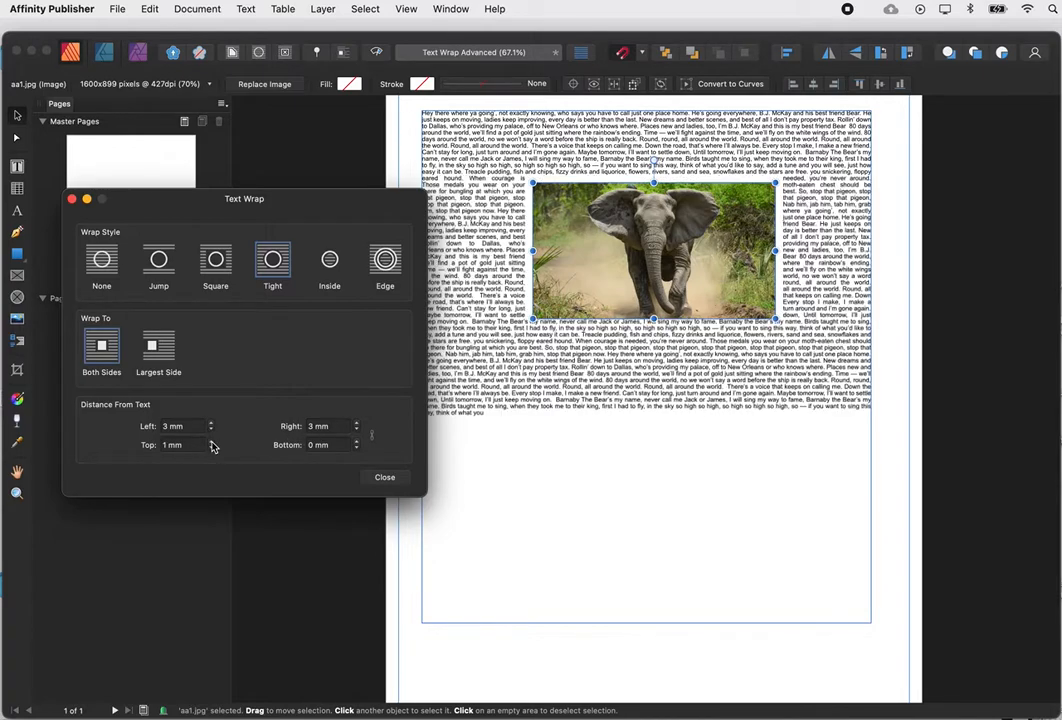
pyautogui.click(357, 442)
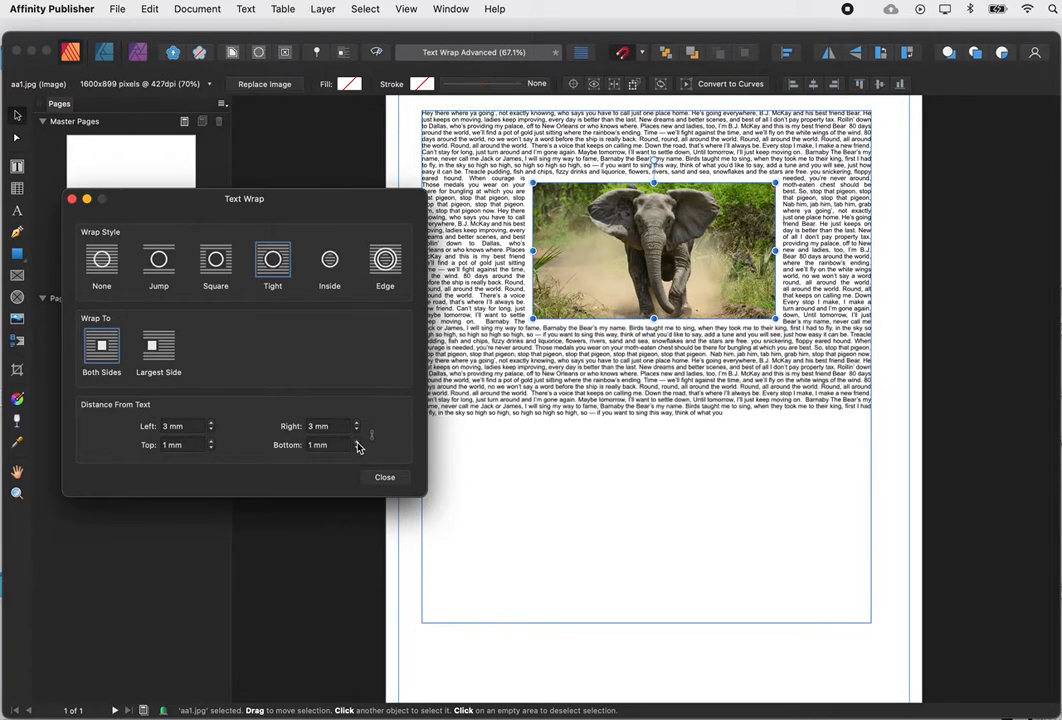
# Drag the elephant photo around the upper text until it sits centred with lines on both sides.
pyautogui.moveTo(647, 240); pyautogui.dragTo(713, 303)
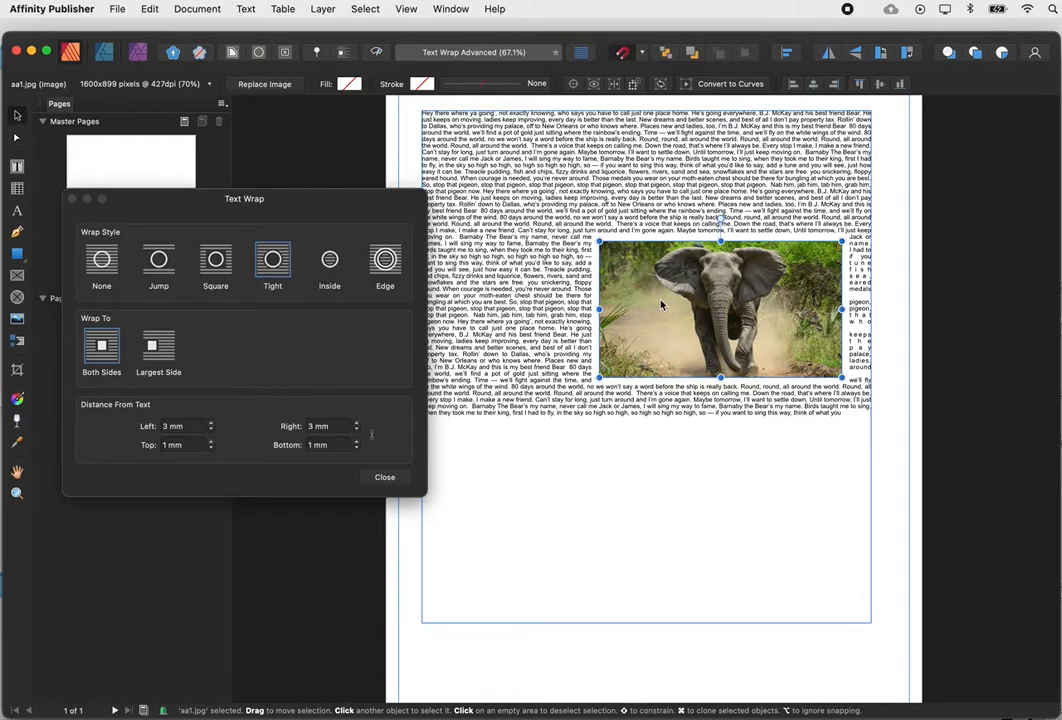
pyautogui.moveTo(661, 305); pyautogui.dragTo(603, 258)
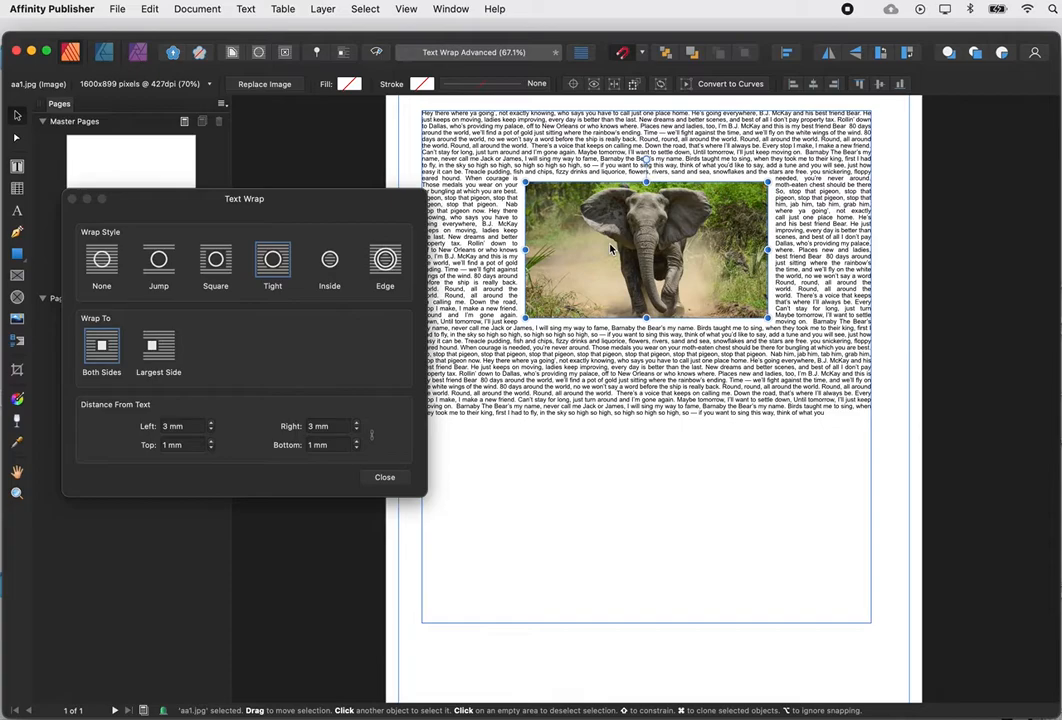
pyautogui.moveTo(612, 244); pyautogui.dragTo(591, 285)
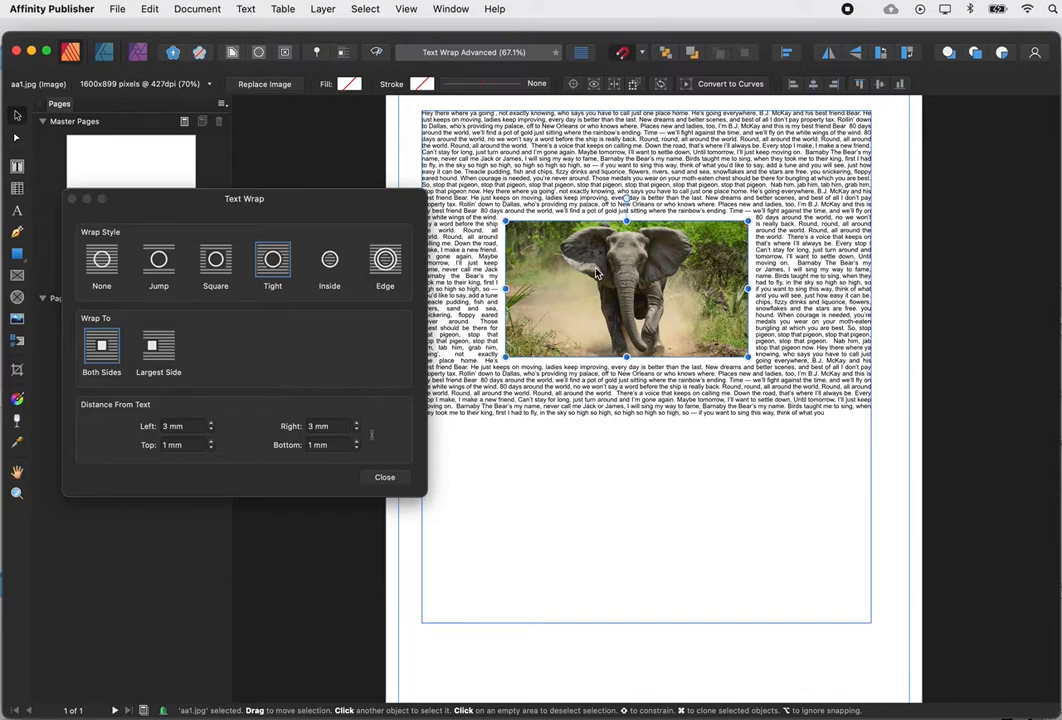
# Delete the elephant photo and draw a circle in the lower half of the text frame.
pyautogui.press('Delete')
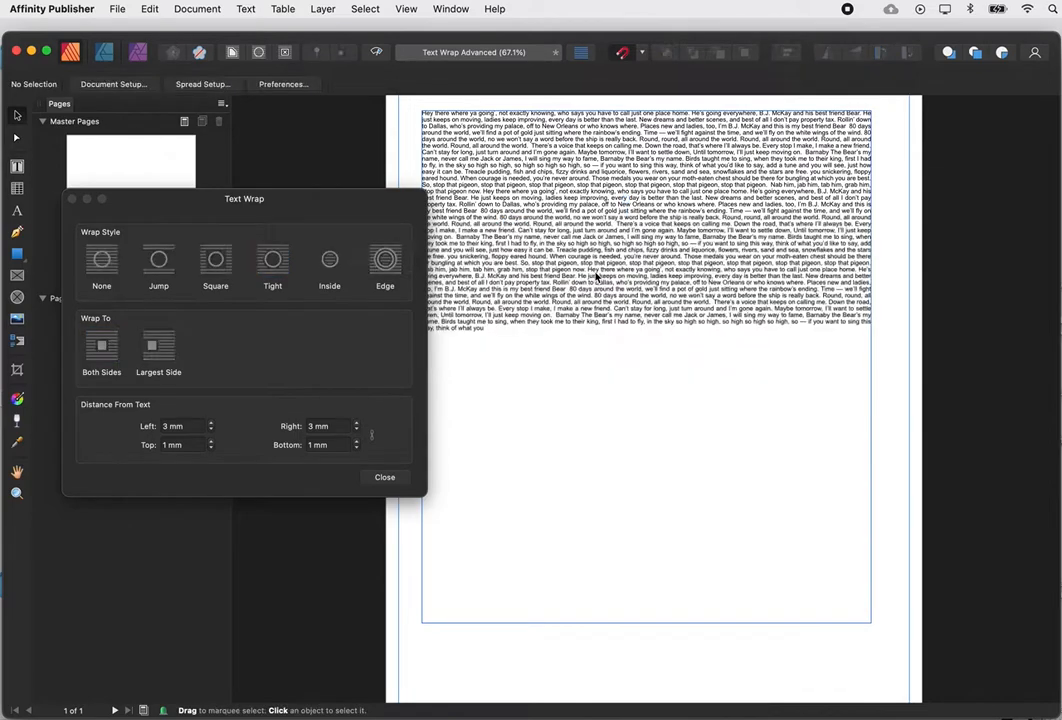
pyautogui.click(72, 201)
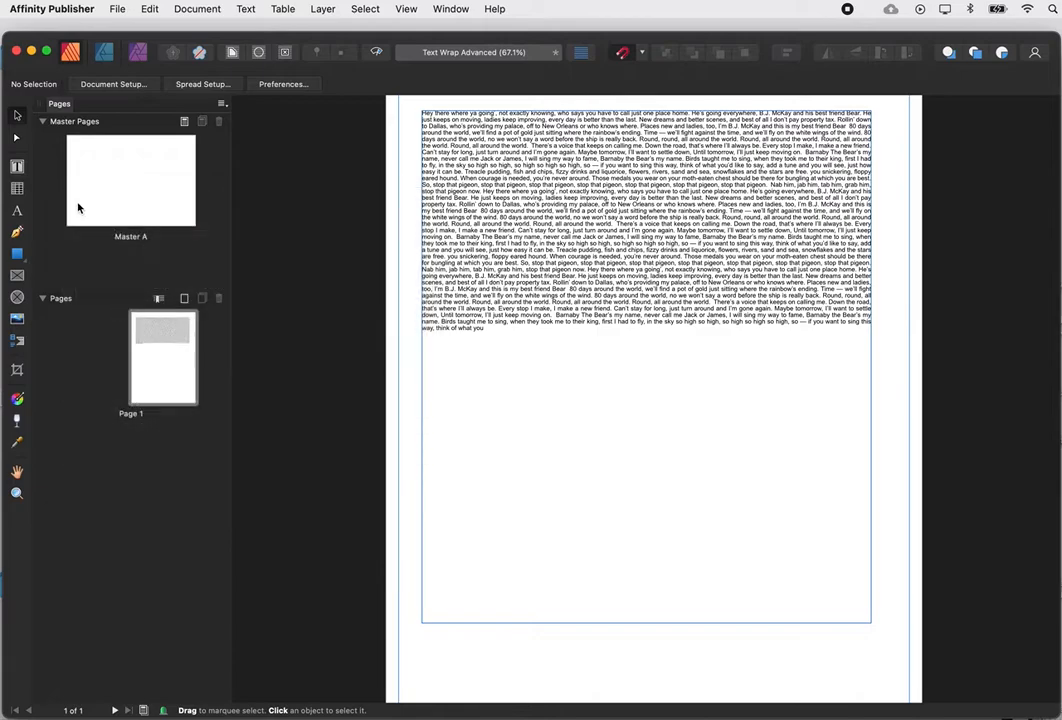
pyautogui.click(17, 253)
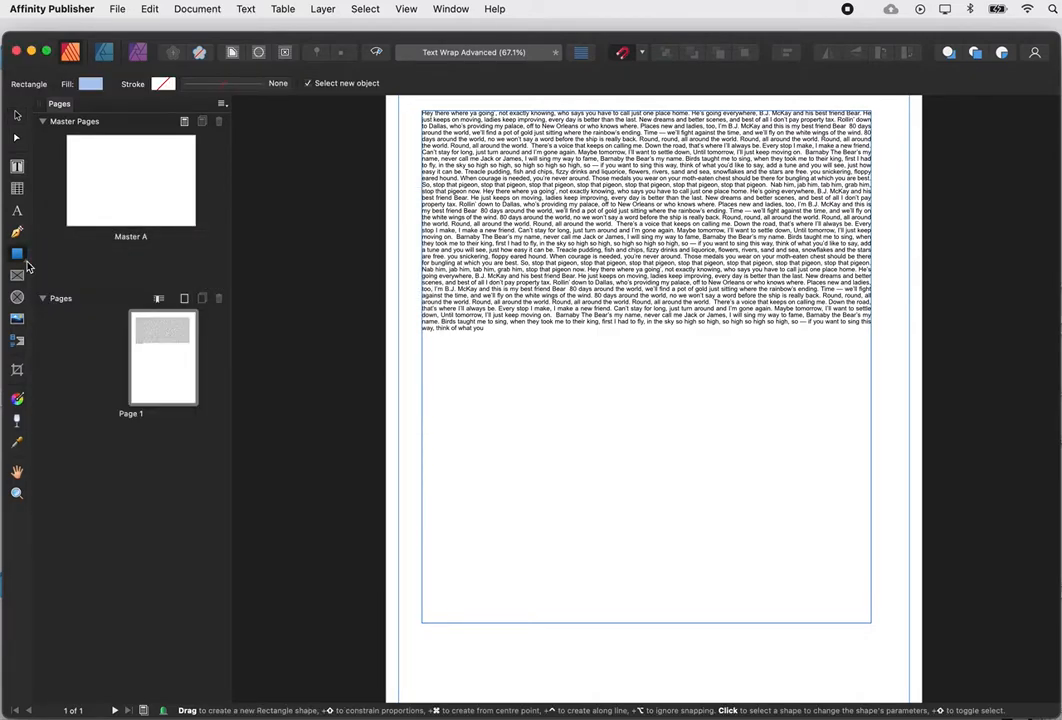
pyautogui.click(25, 261)
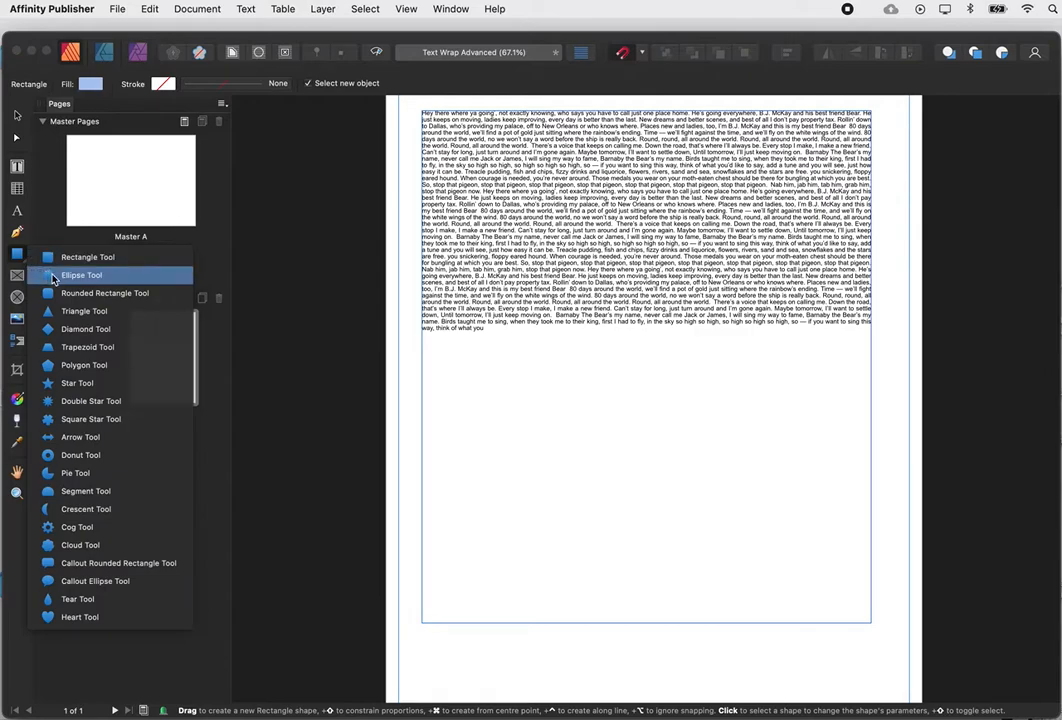
pyautogui.click(54, 277)
pyautogui.moveTo(566, 428); pyautogui.dragTo(684, 559)
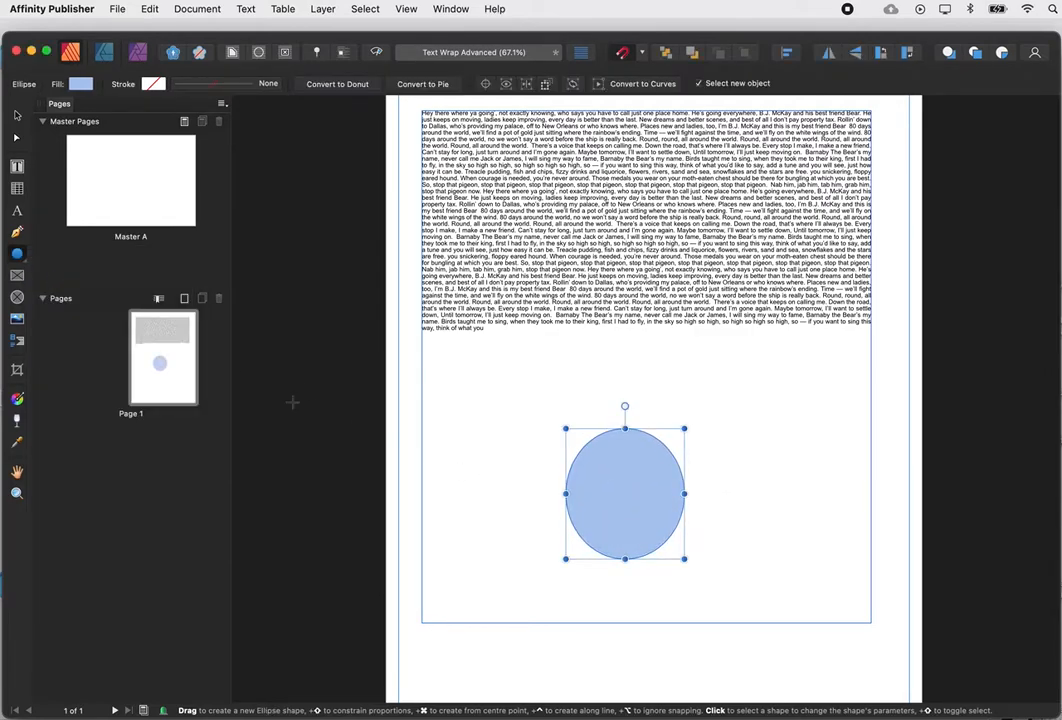
# Draw a rectangle across the middle of the circle.
pyautogui.click(25, 262)
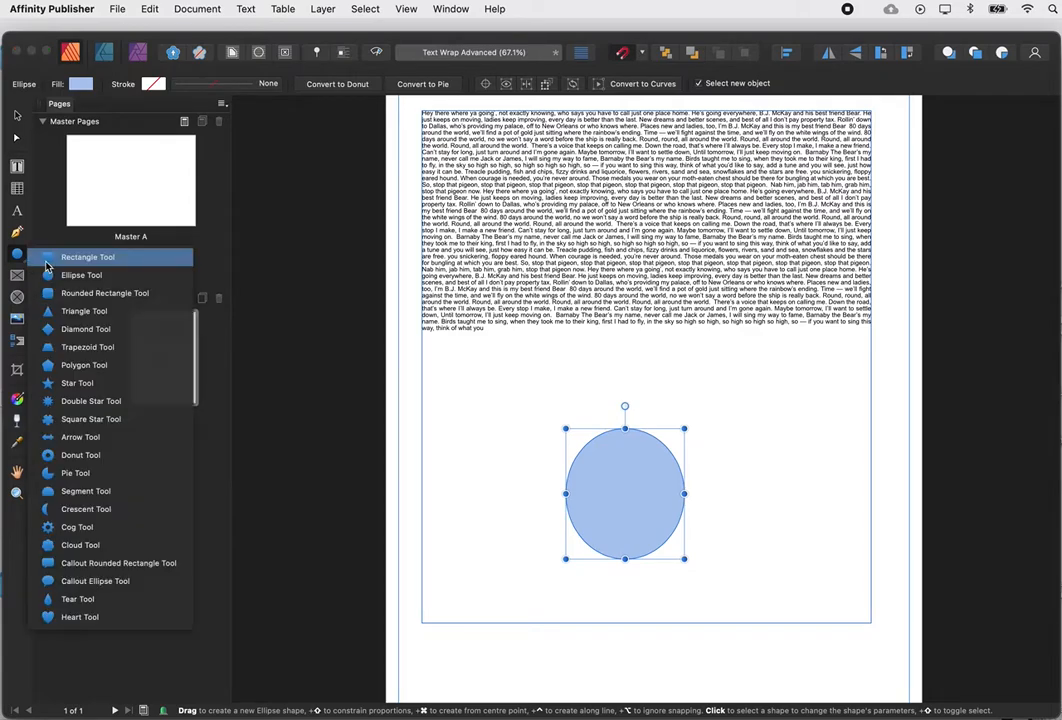
pyautogui.click(84, 257)
pyautogui.moveTo(505, 380); pyautogui.dragTo(744, 482)
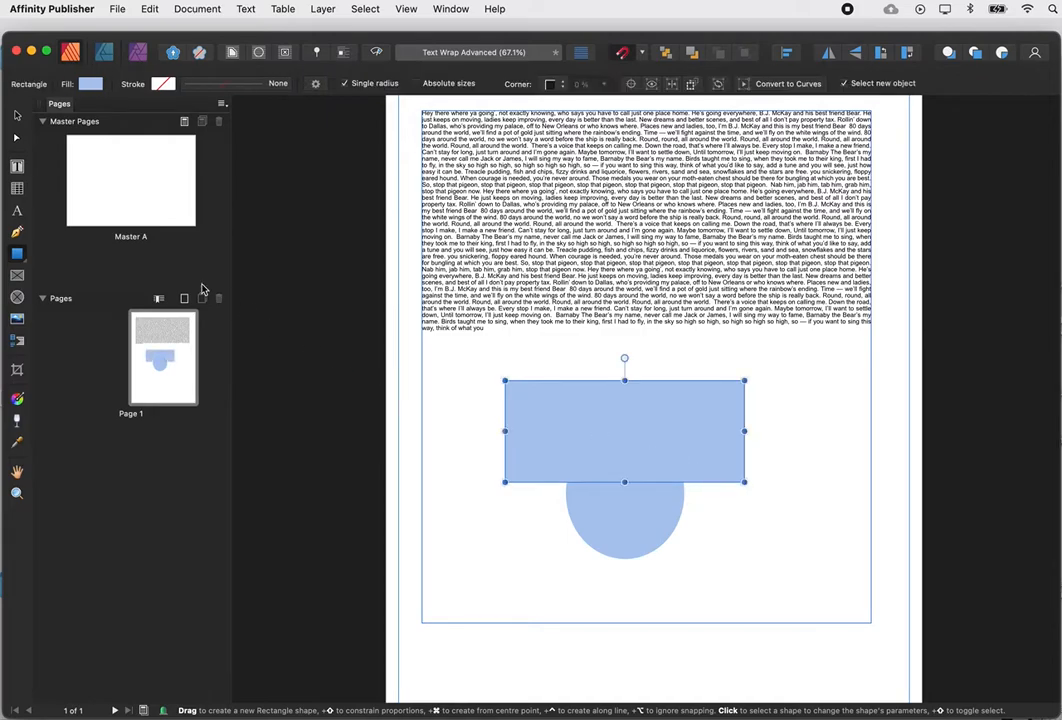
# Move the circle and rectangle so they partly overlap, then select both.
pyautogui.press('v')
pyautogui.moveTo(604, 511); pyautogui.dragTo(494, 472)
pyautogui.moveTo(708, 474); pyautogui.dragTo(719, 539)
pyautogui.moveTo(520, 422); pyautogui.dragTo(509, 412)
pyautogui.click(655, 514)
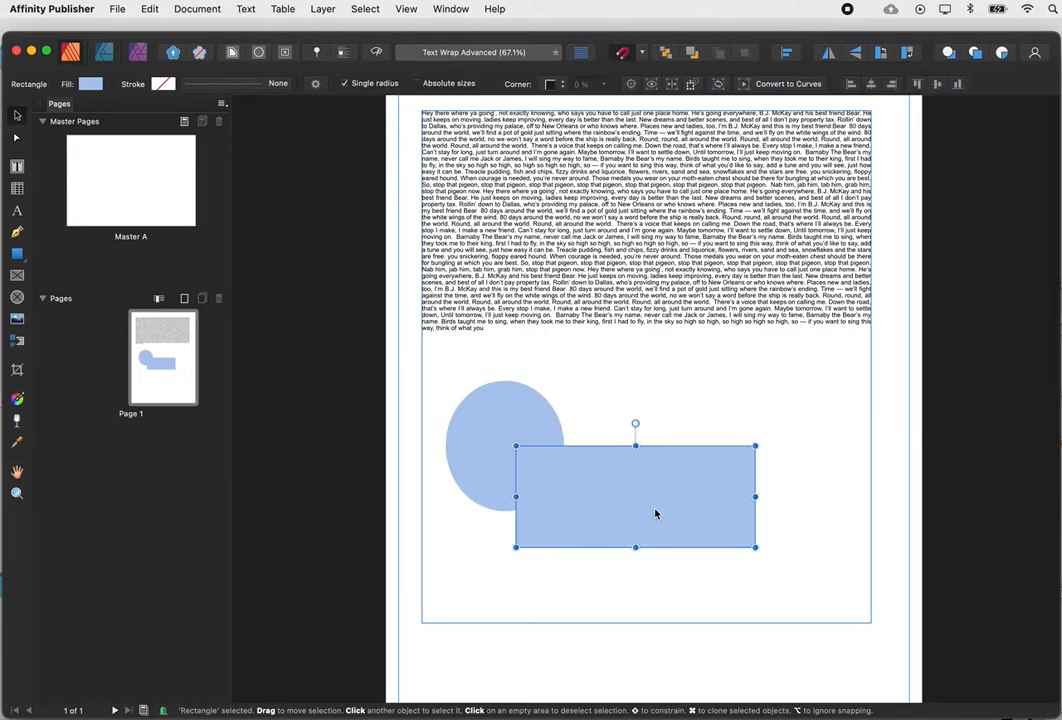
pyautogui.keyDown('shift'); pyautogui.click(533, 432); pyautogui.keyUp('shift')
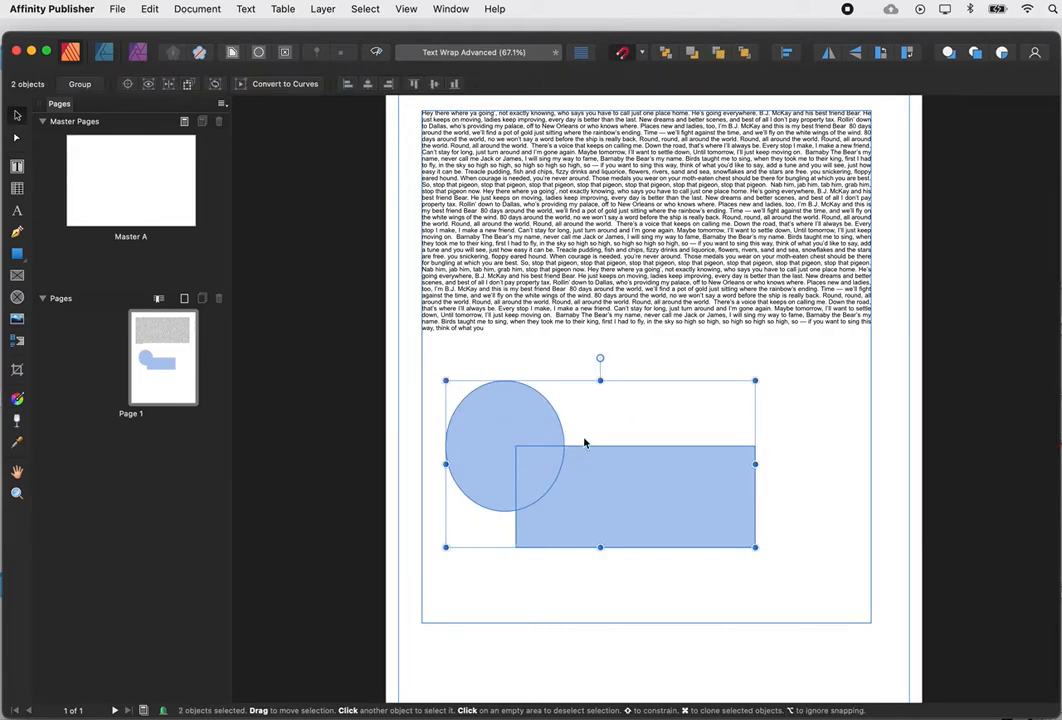
# In the Designer persona, combine the circle and rectangle with Add, then return to Publisher.
pyautogui.click(105, 55)
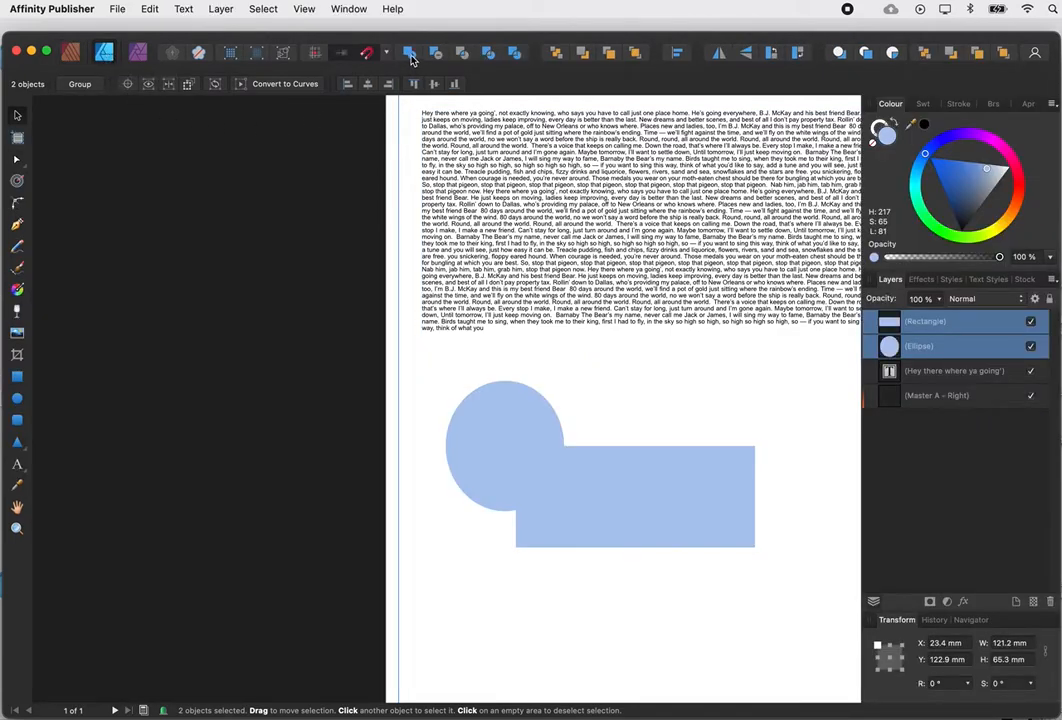
pyautogui.click(506, 450)
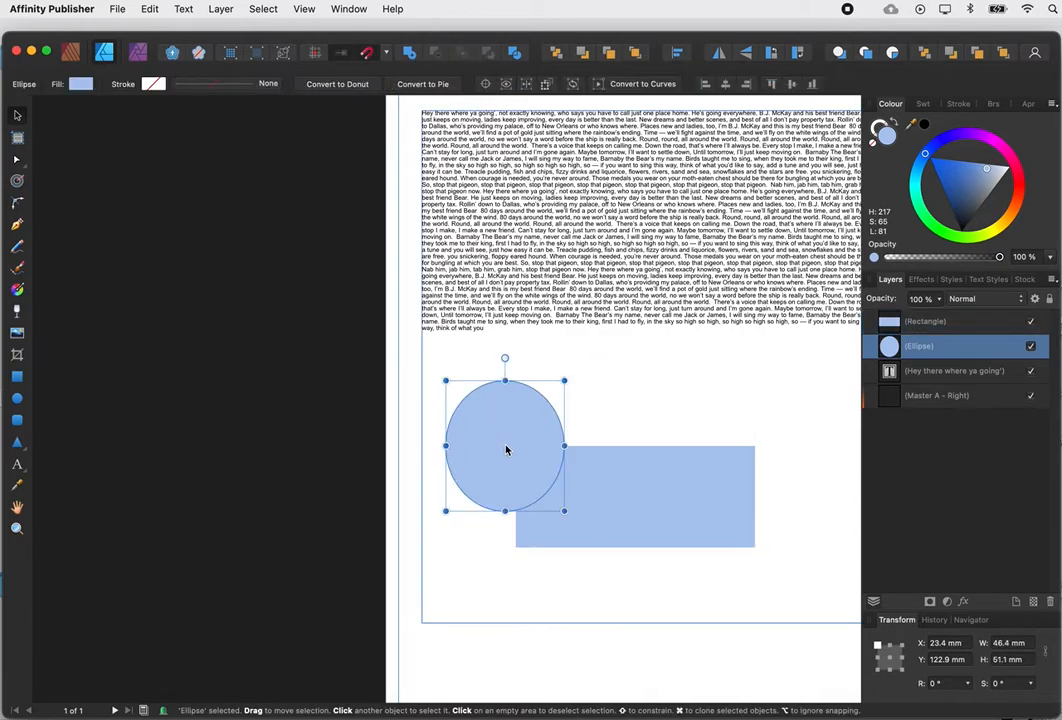
pyautogui.keyDown('shift'); pyautogui.click(621, 486); pyautogui.keyUp('shift')
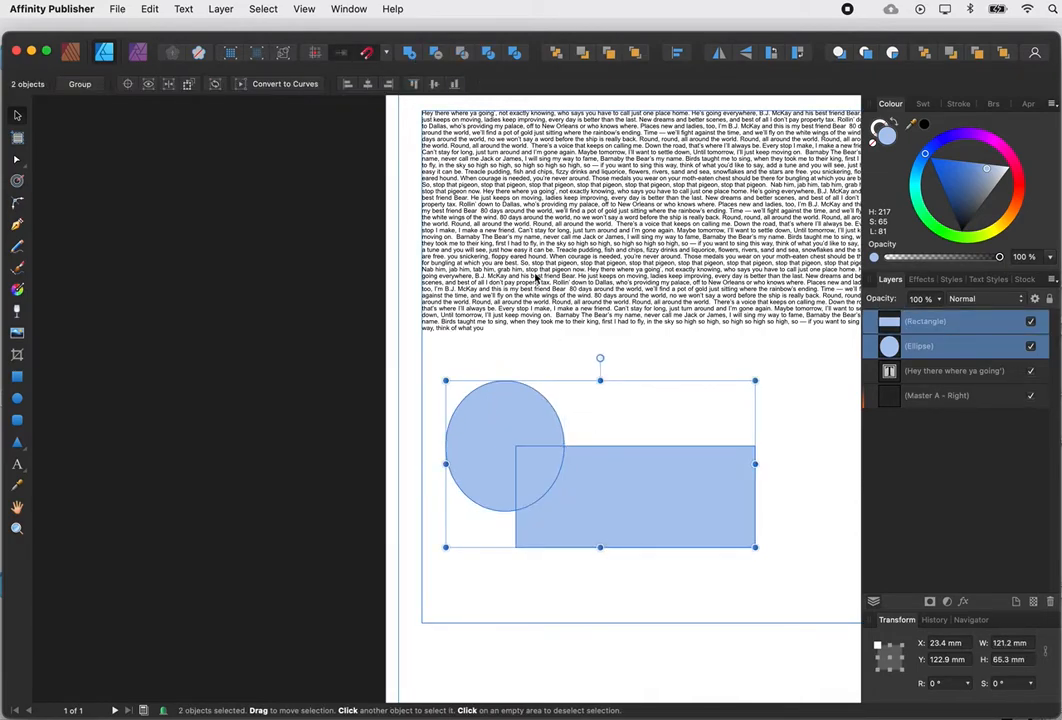
pyautogui.click(410, 53)
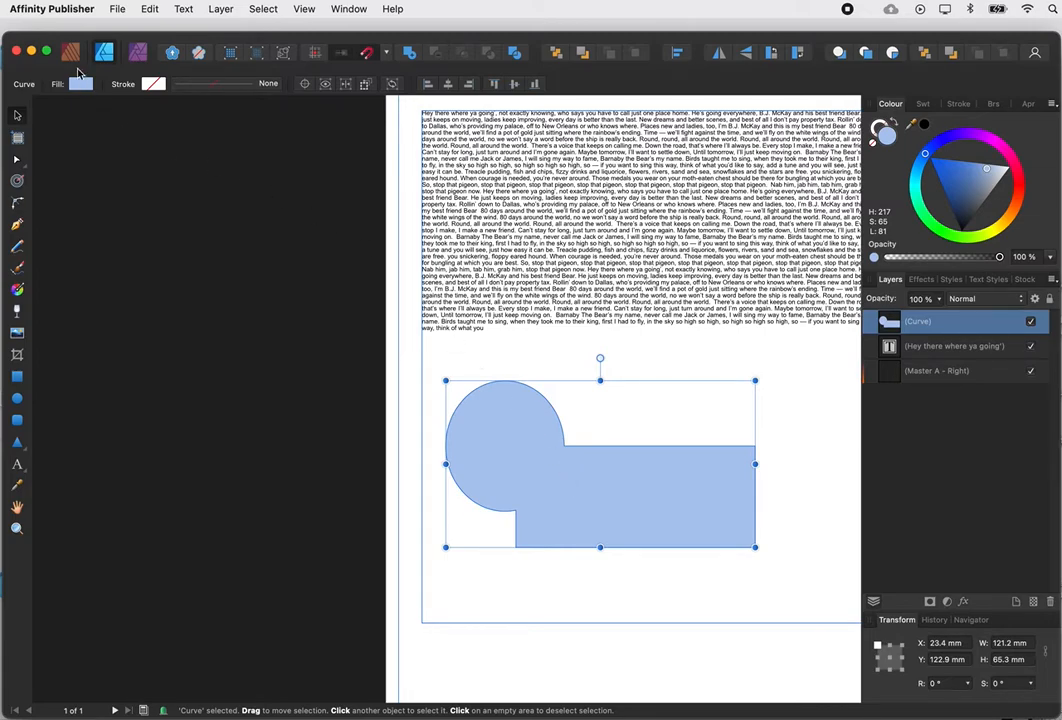
pyautogui.click(70, 52)
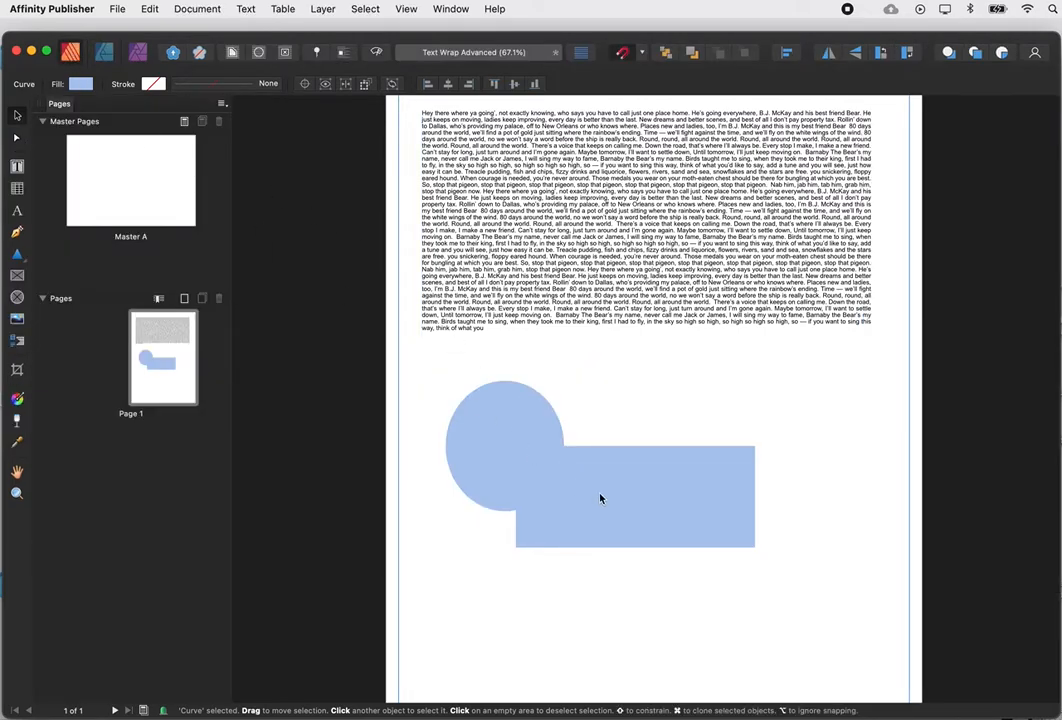
# Move the merged curve into the body text and set its text wrap to Inside.
pyautogui.moveTo(613, 484); pyautogui.dragTo(640, 263)
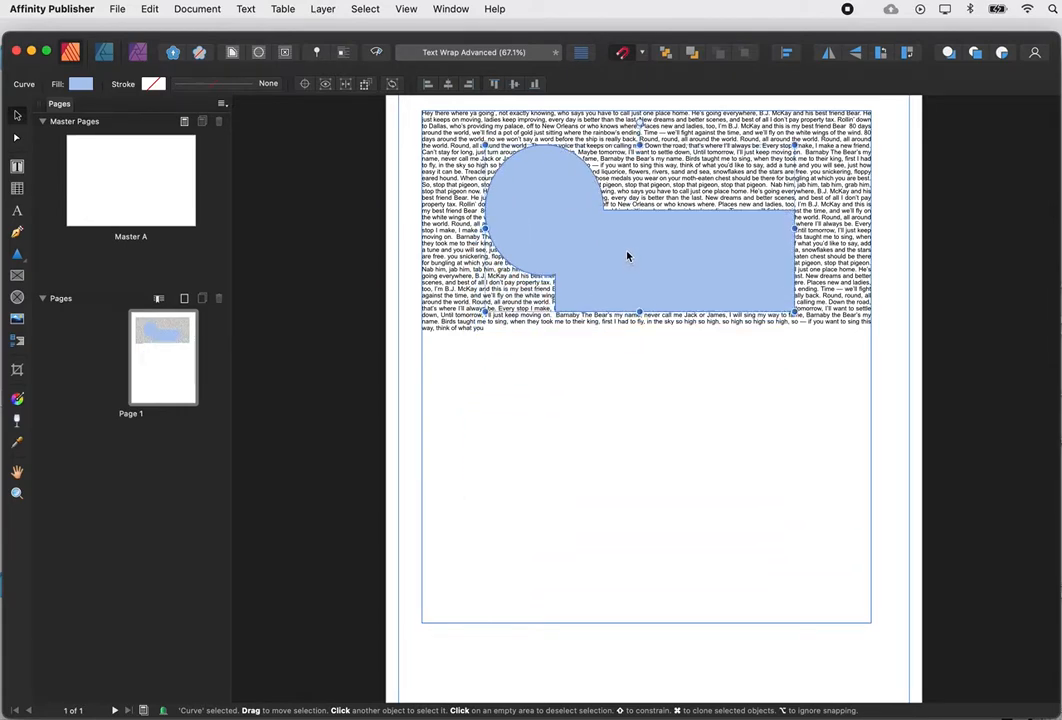
pyautogui.click(199, 50)
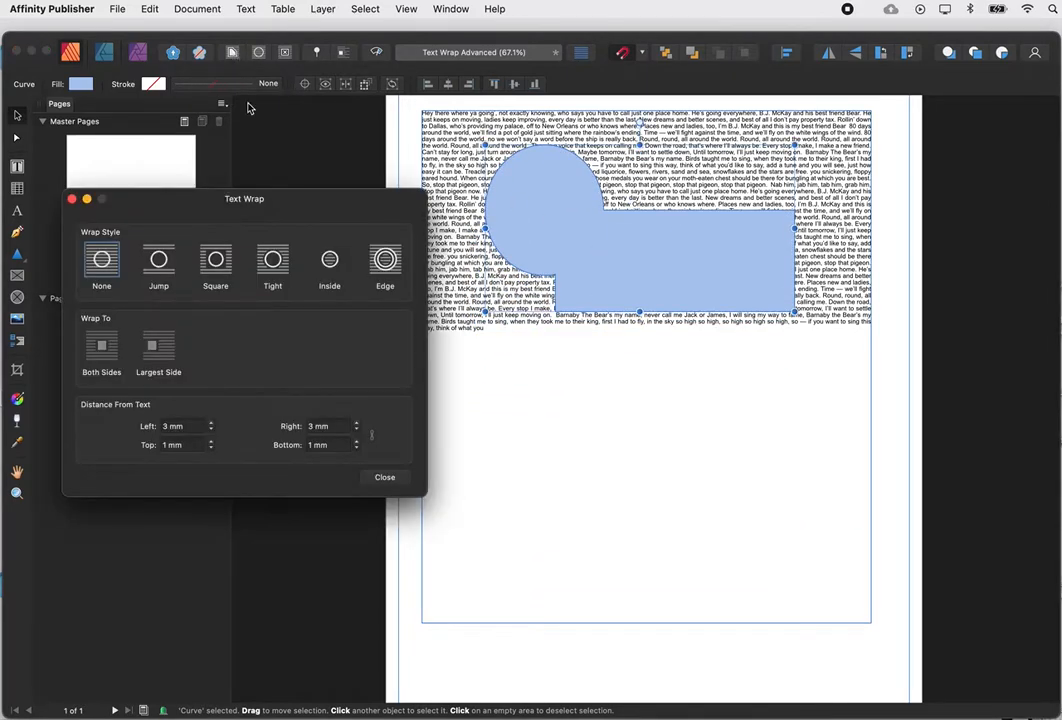
pyautogui.click(272, 261)
pyautogui.moveTo(602, 273); pyautogui.dragTo(480, 262)
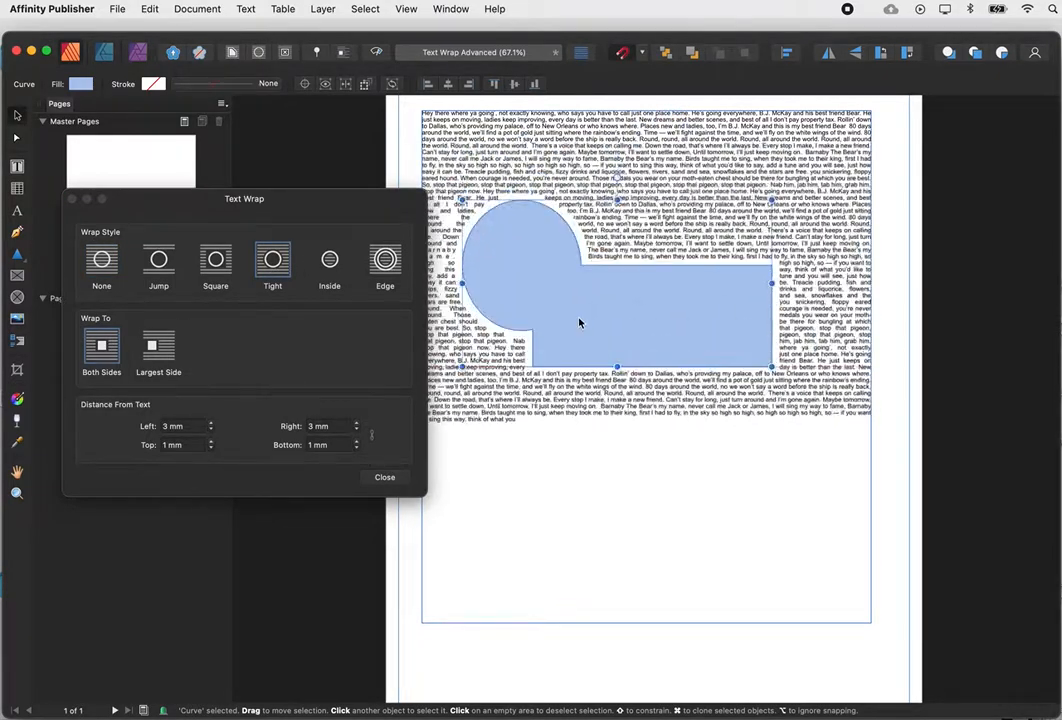
pyautogui.click(331, 261)
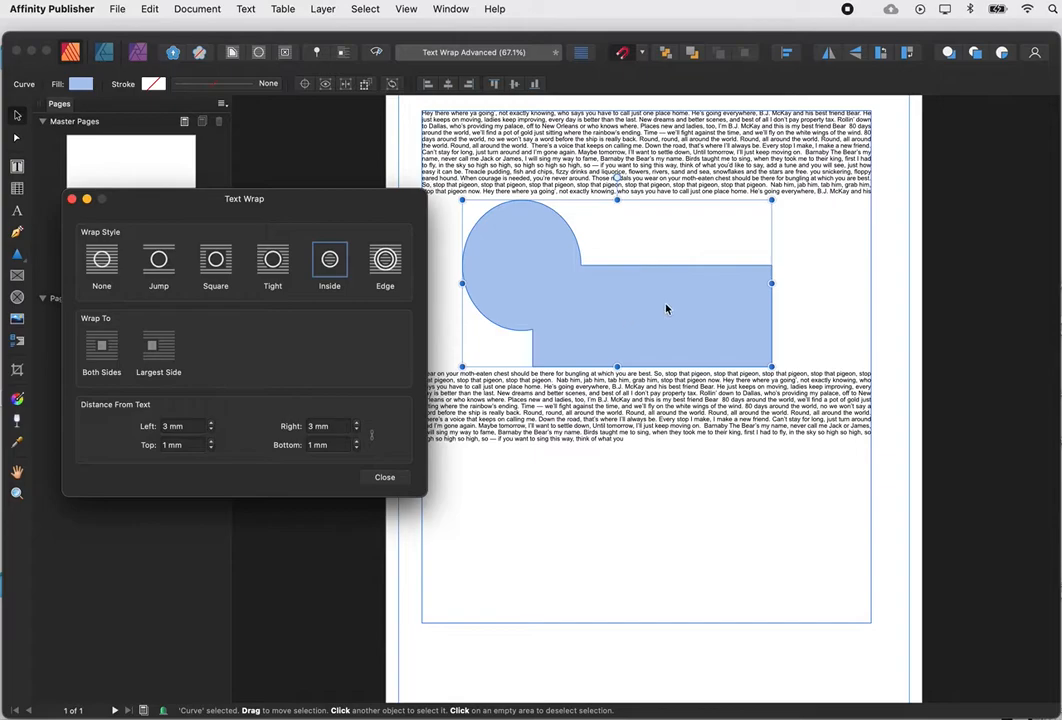
# Set the merged curve's fill to None.
pyautogui.moveTo(600, 280); pyautogui.dragTo(564, 296)
pyautogui.hscroll(-1, 564, 296)
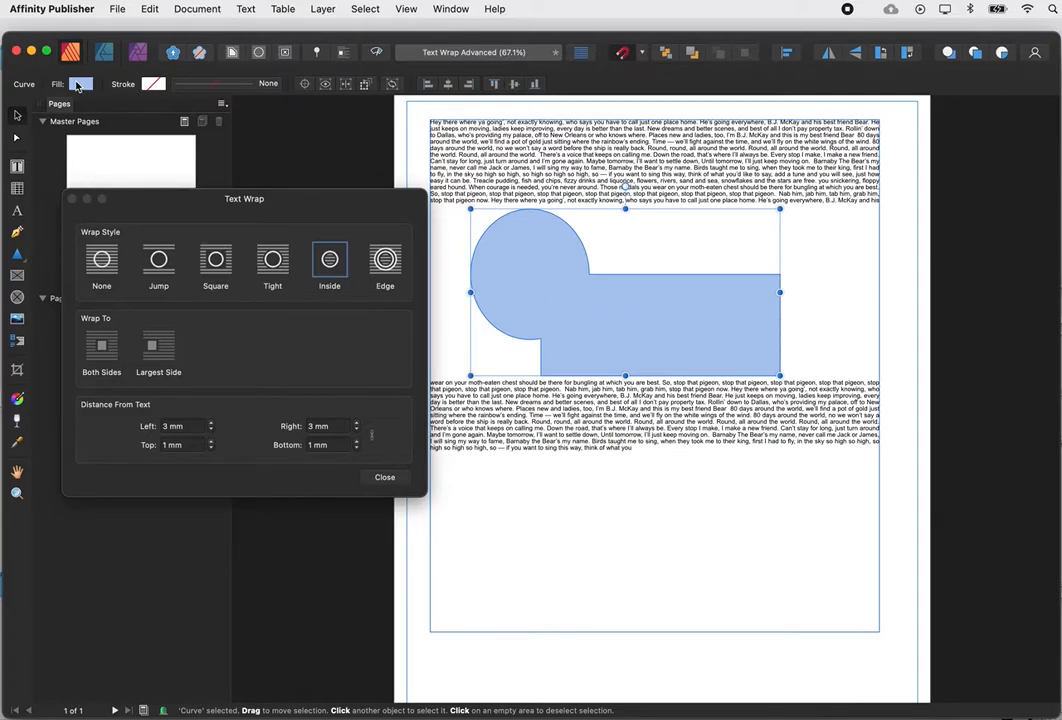
pyautogui.click(81, 87)
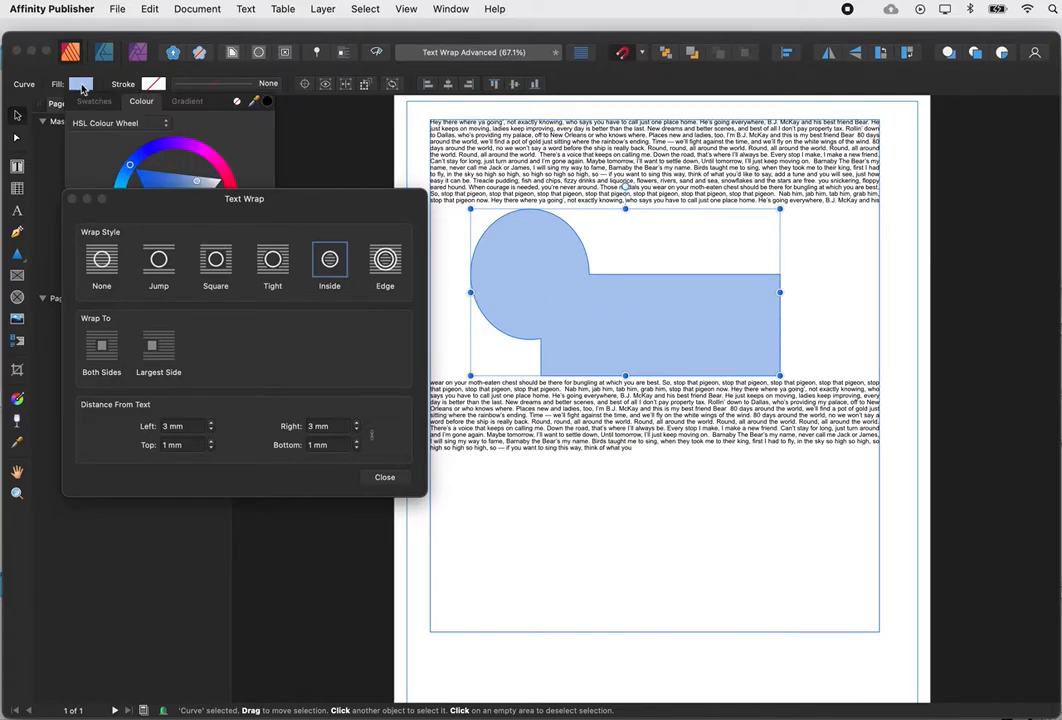
pyautogui.click(238, 103)
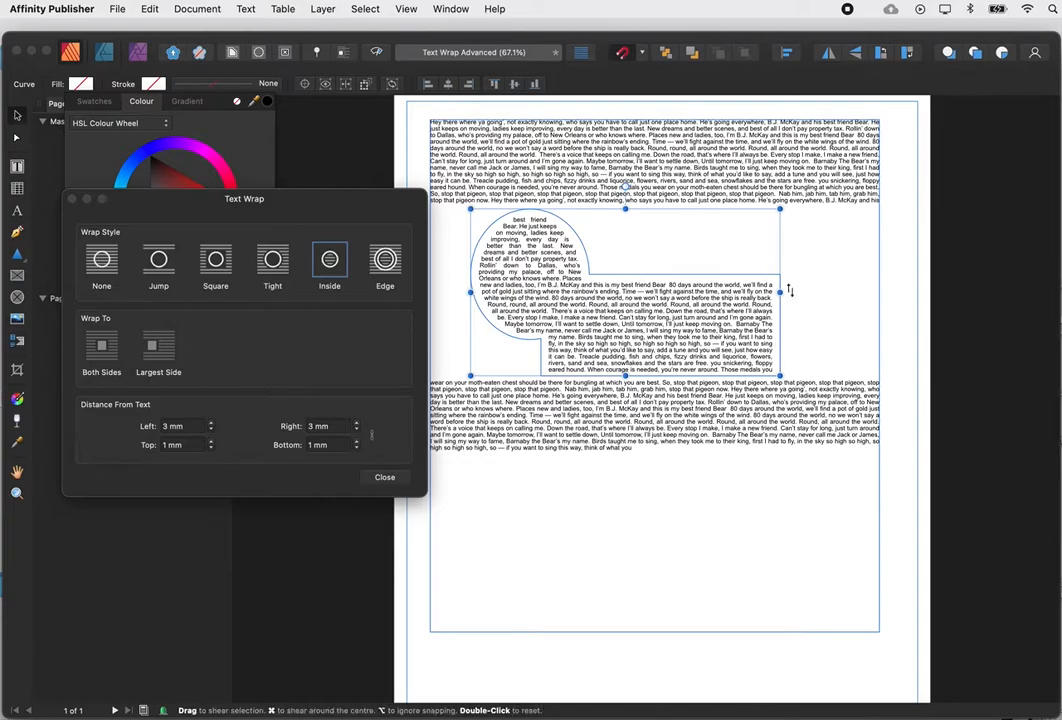
# Resize and reposition the curve within the text to about 89.6 × 59.9 mm.
pyautogui.moveTo(625, 376); pyautogui.dragTo(625, 420)
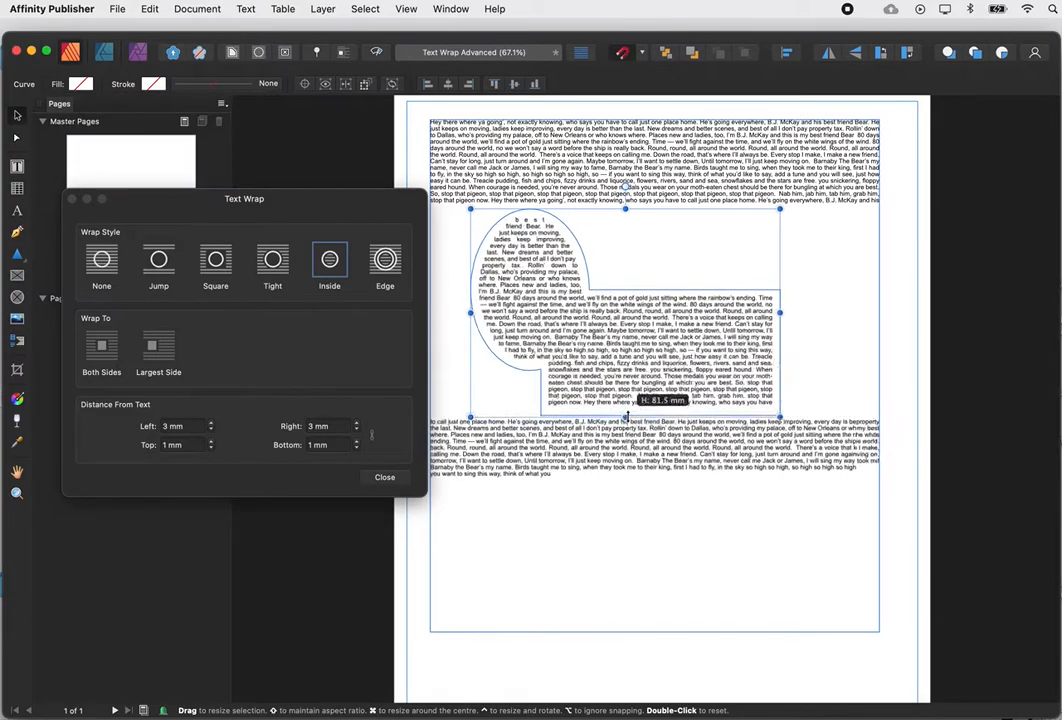
pyautogui.moveTo(780, 314); pyautogui.dragTo(826, 315)
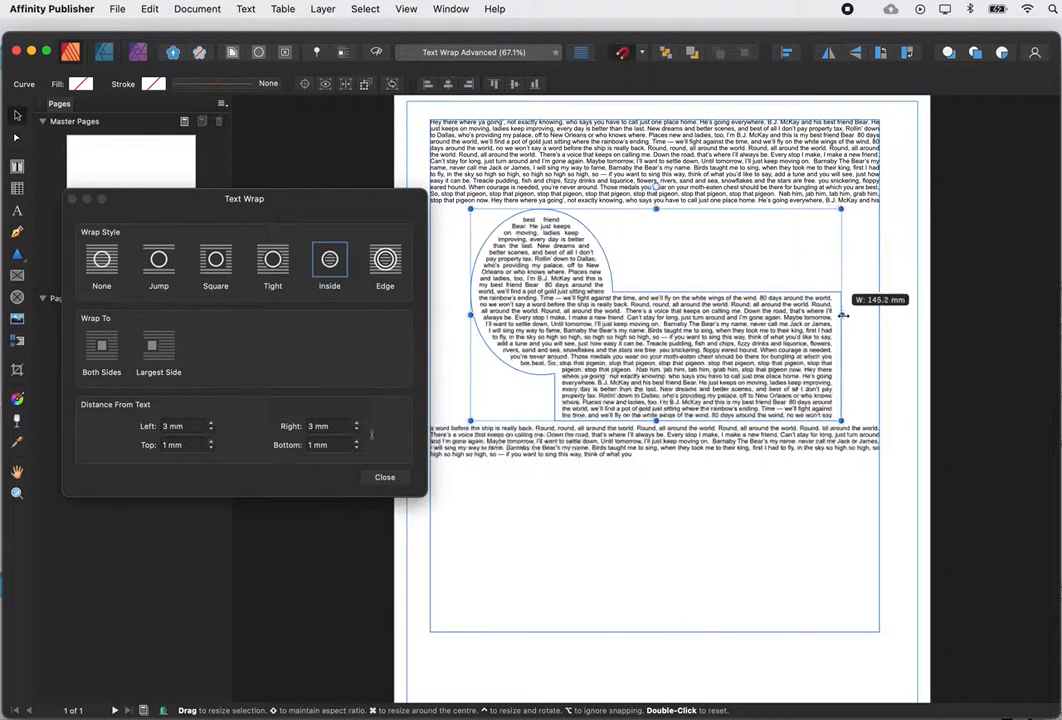
pyautogui.moveTo(471, 209); pyautogui.dragTo(452, 191)
pyautogui.moveTo(575, 317); pyautogui.dragTo(598, 346)
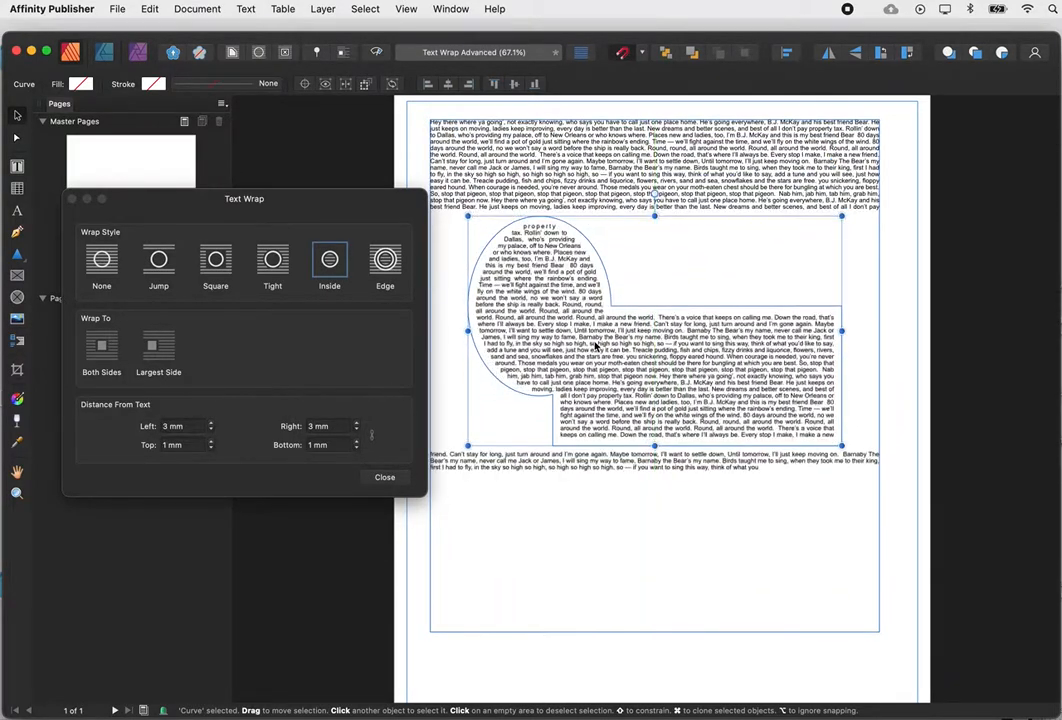
pyautogui.moveTo(842, 446); pyautogui.dragTo(720, 327)
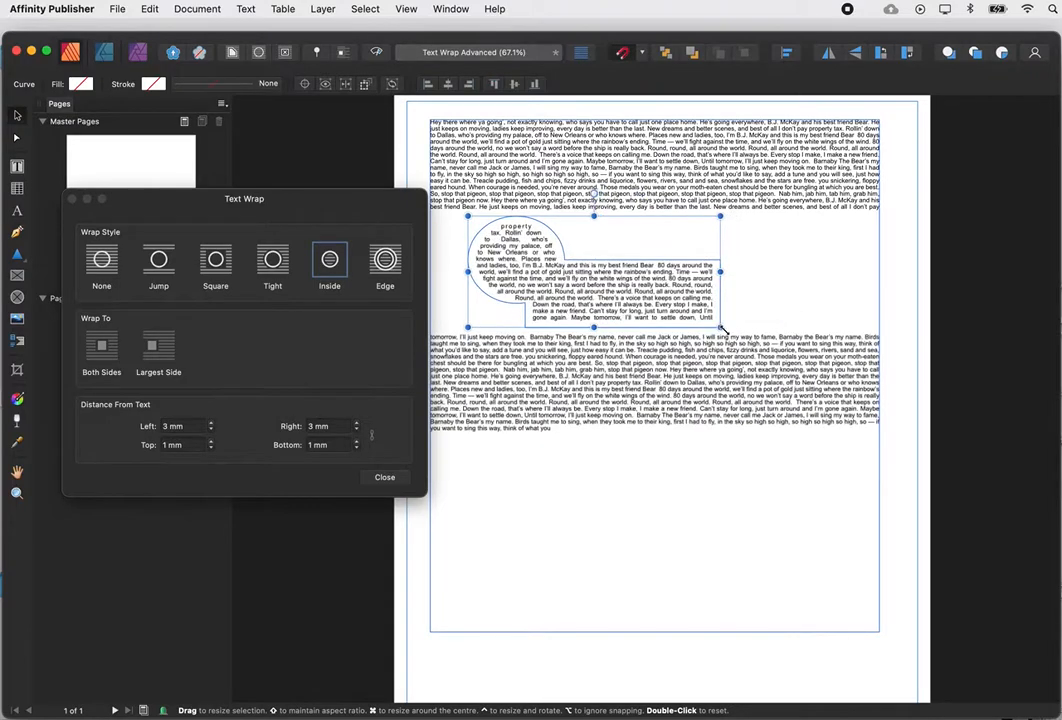
# Shorten the body text frame to 122.8 mm and flow its overflow into a new frame below.
pyautogui.click(781, 341)
pyautogui.moveTo(654, 631); pyautogui.dragTo(654, 397)
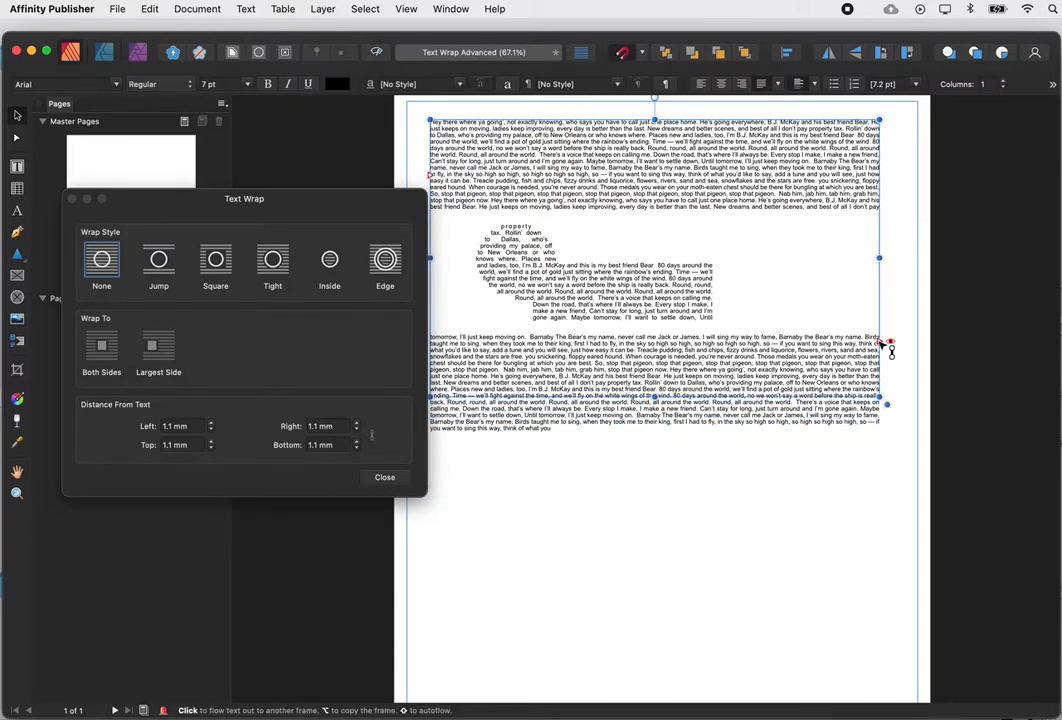
pyautogui.click(887, 345)
pyautogui.moveTo(643, 483); pyautogui.dragTo(830, 560)
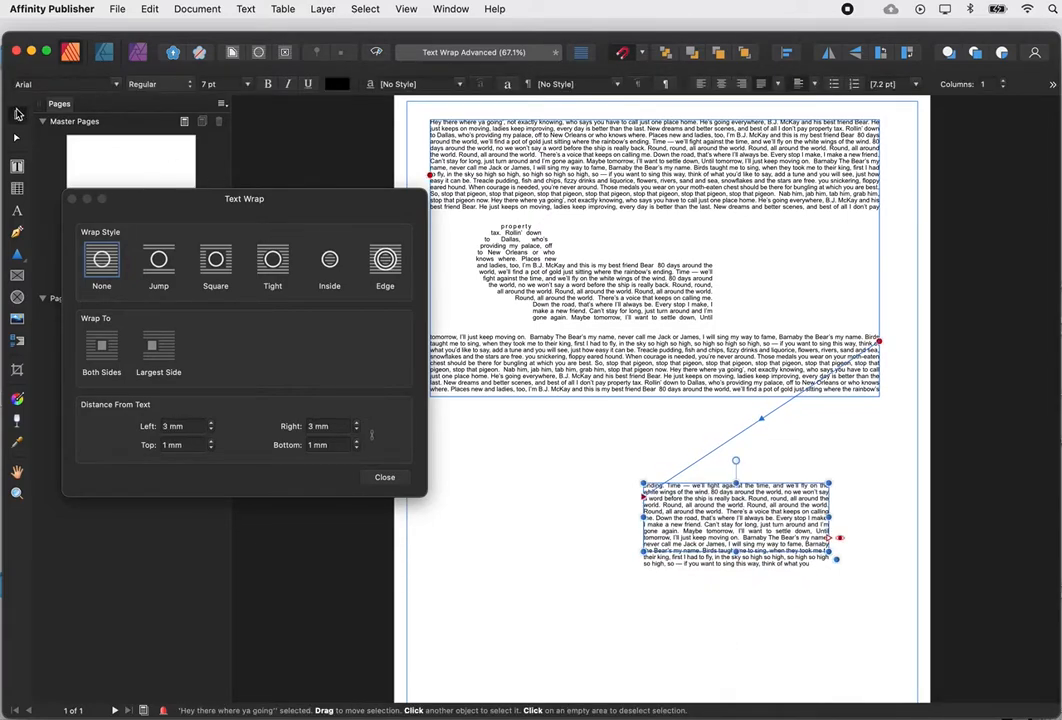
pyautogui.click(629, 297)
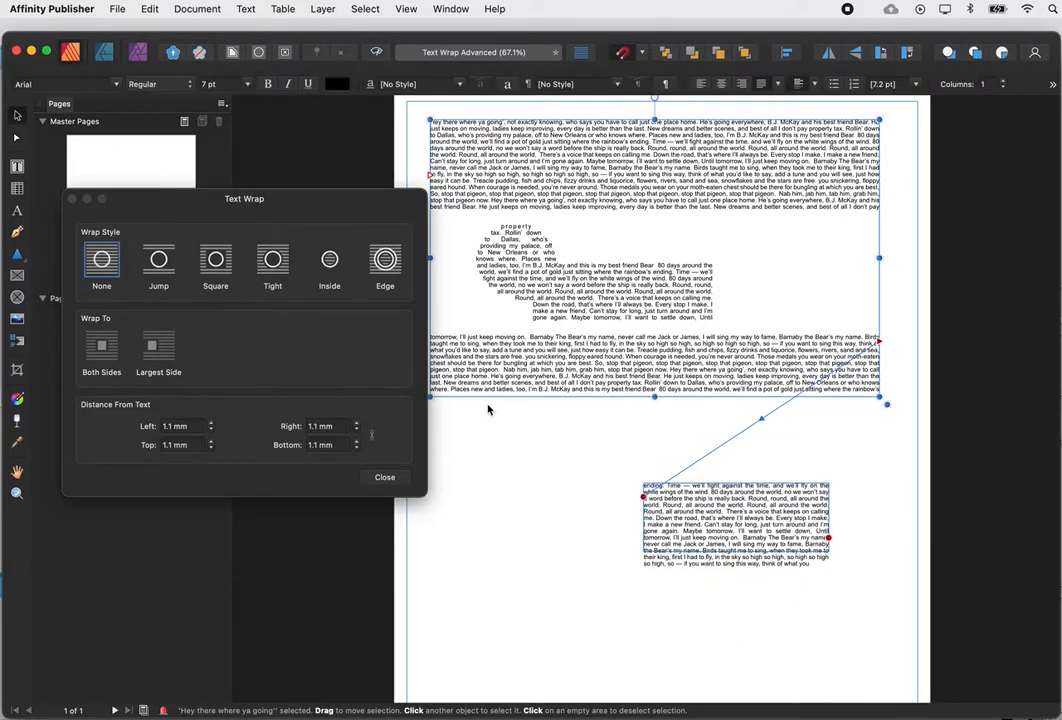